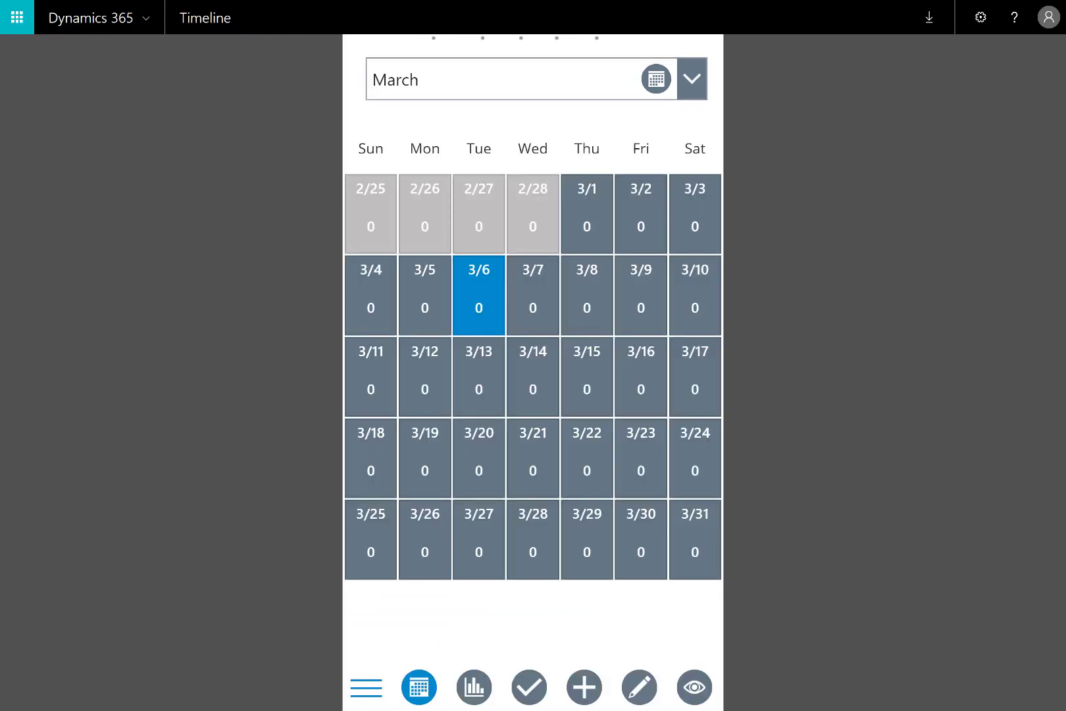
# Step: From the timeline view, create a new list named 'Home'
pyautogui.click(482, 691)
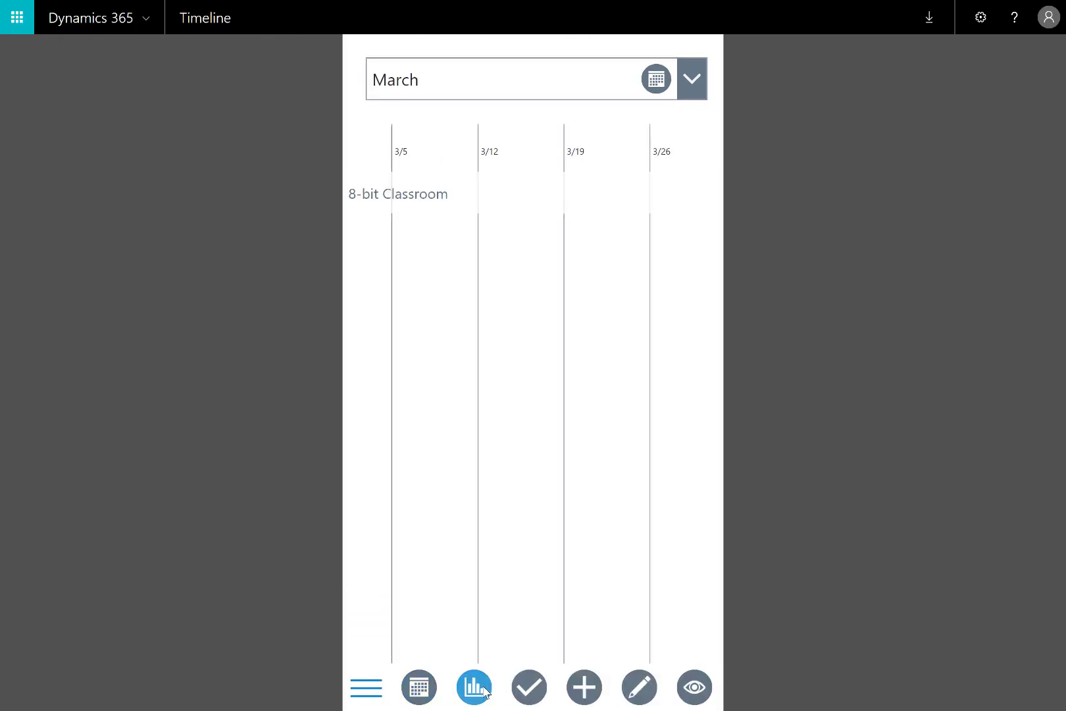
pyautogui.click(583, 687)
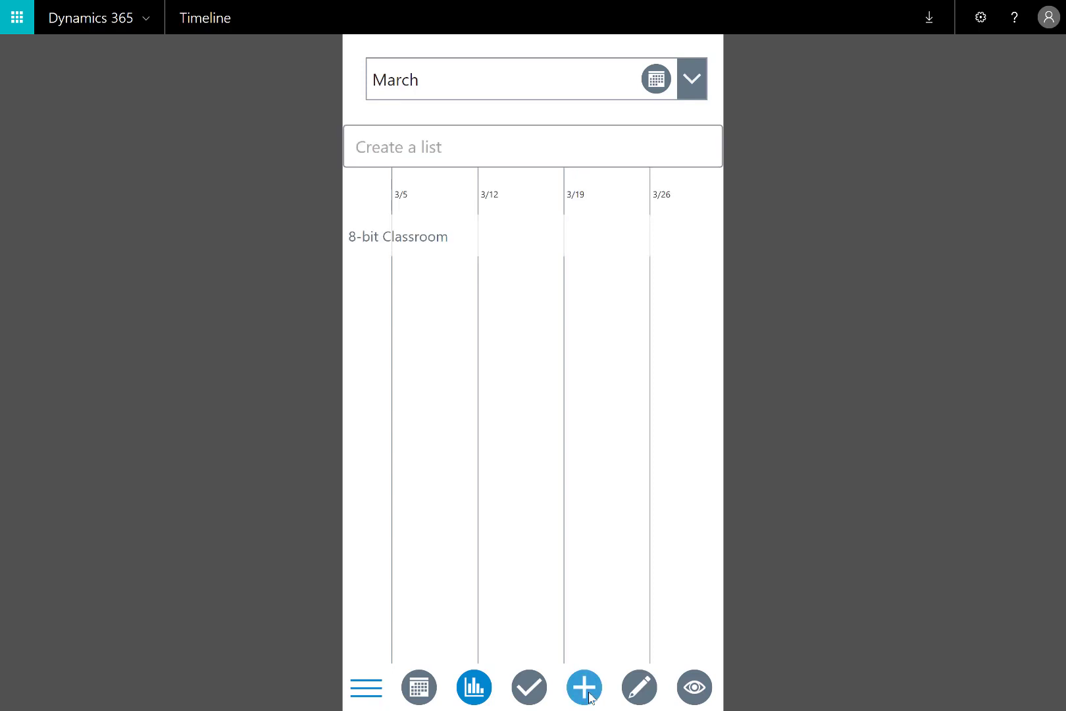
pyautogui.click(515, 157)
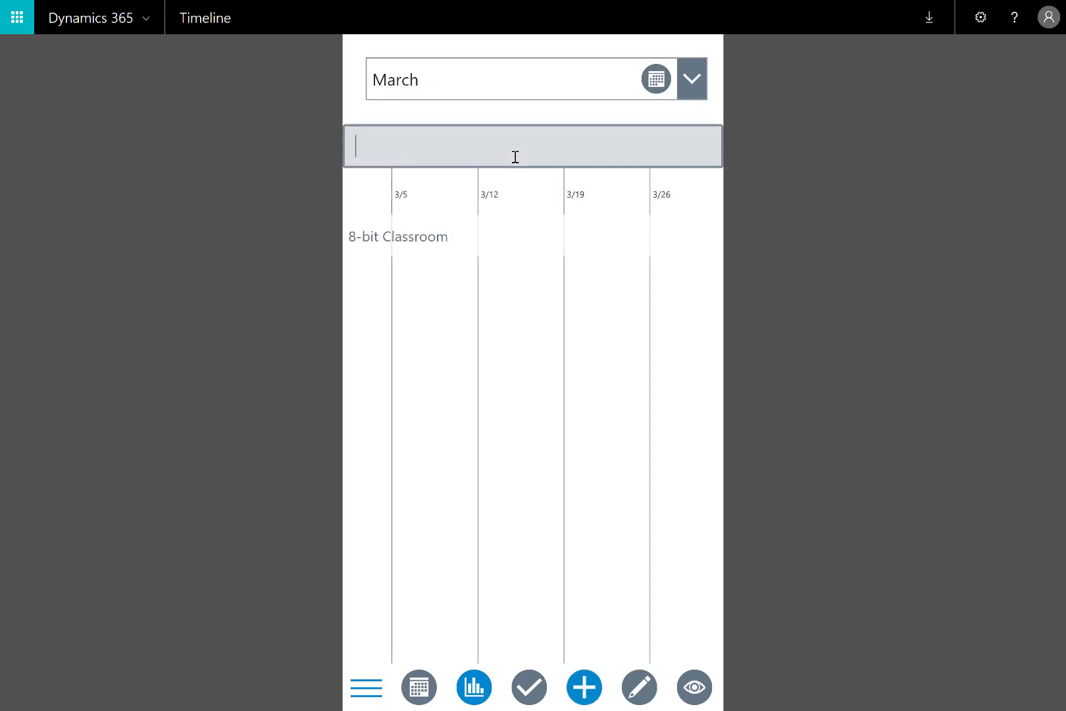
pyautogui.write('Home')
pyautogui.press('Return')
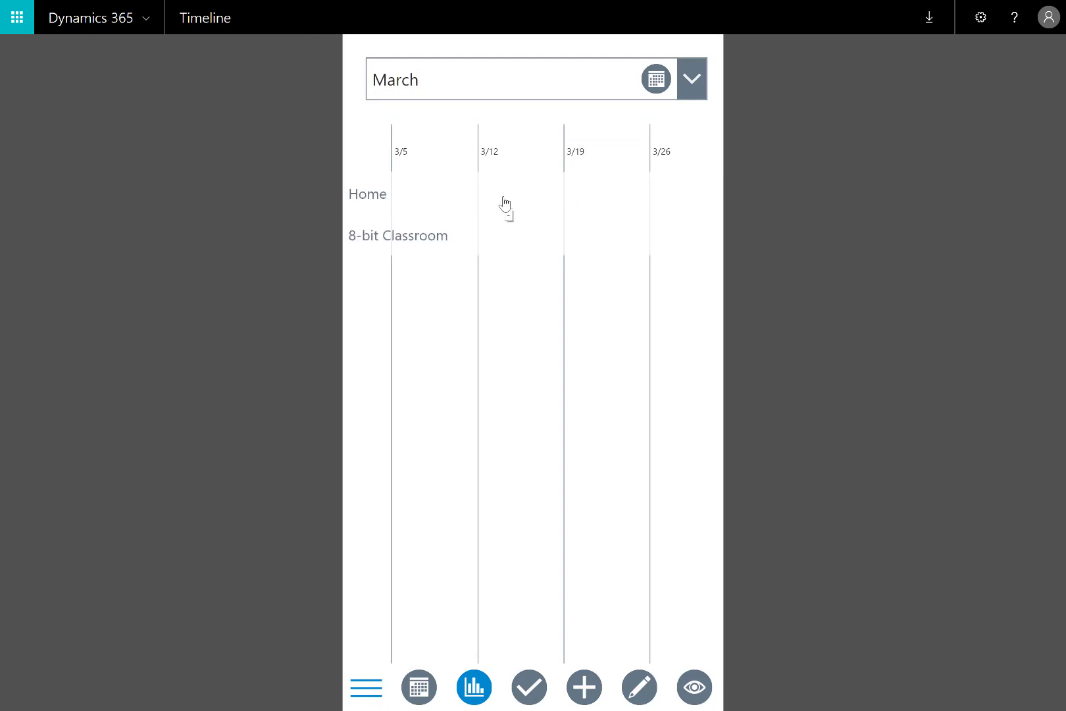
# Step: Open the Home list and add the task 'Load laundry'
pyautogui.click(505, 203)
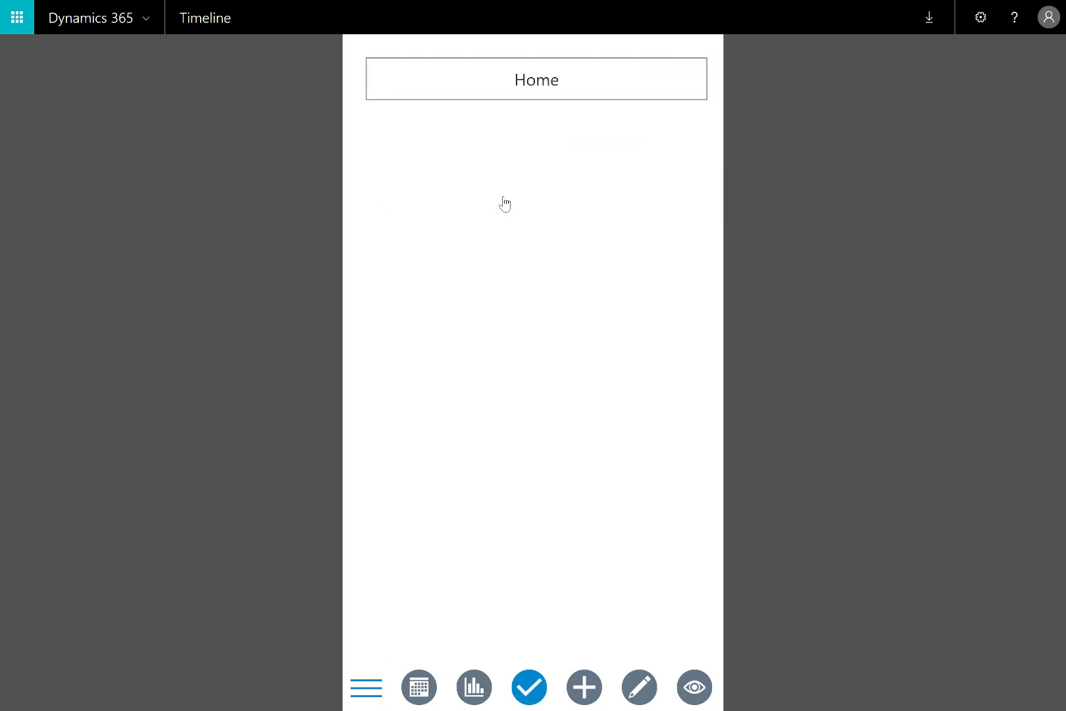
pyautogui.click(583, 686)
pyautogui.click(517, 154)
pyautogui.write('Lo')
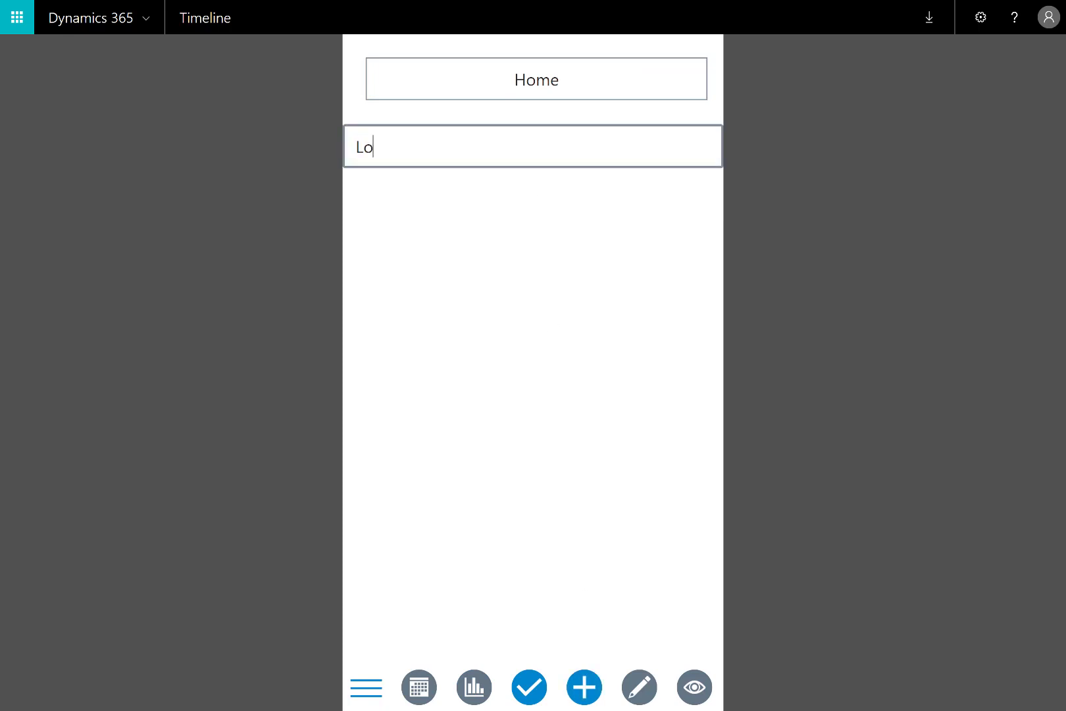
pyautogui.write('ad laundry')
pyautogui.press('Return')
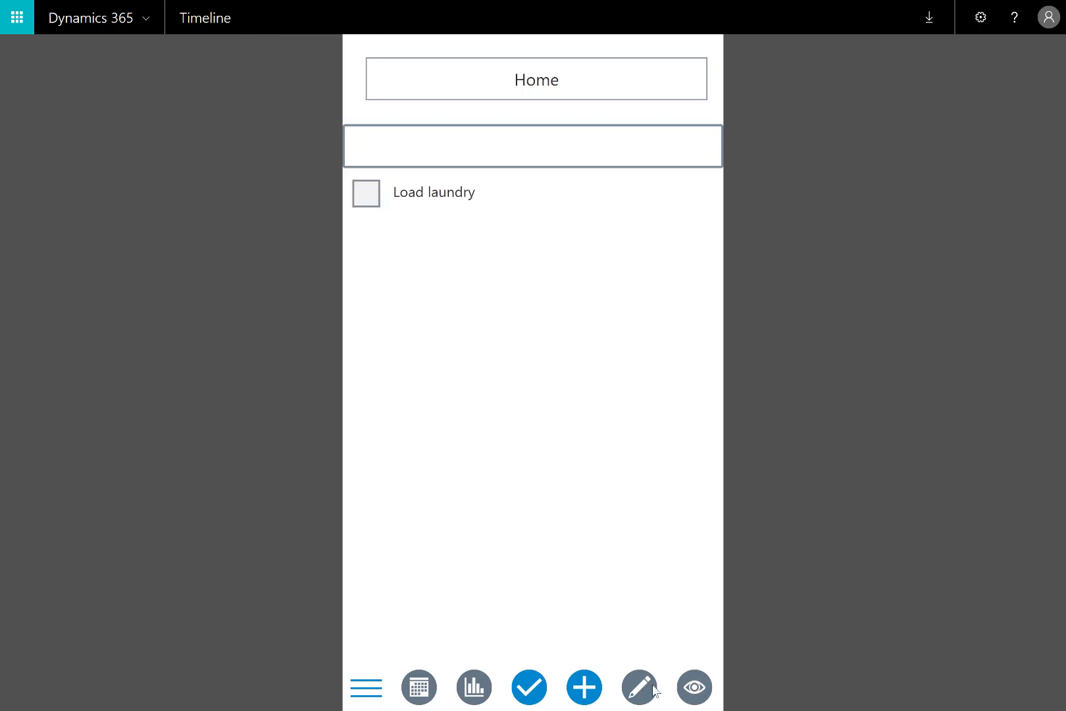
# Step: Set Load laundry's due date to 3/6/2018 and add subtask 'Sort lights and dark clothes'
pyautogui.click(526, 198)
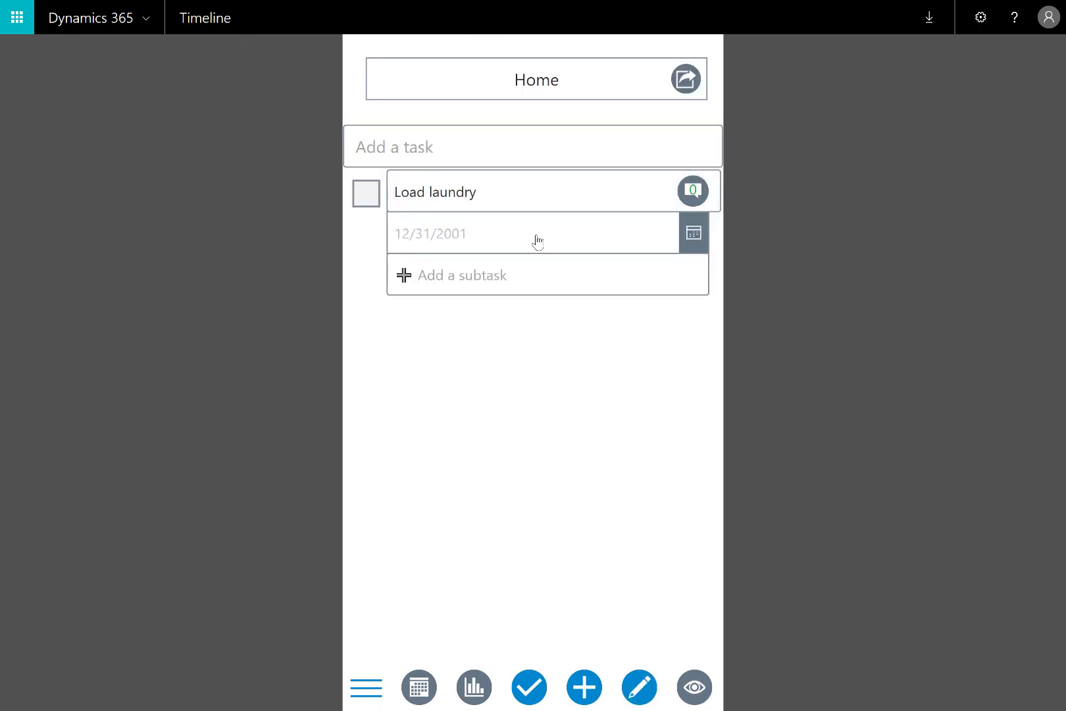
pyautogui.click(536, 236)
pyautogui.click(501, 445)
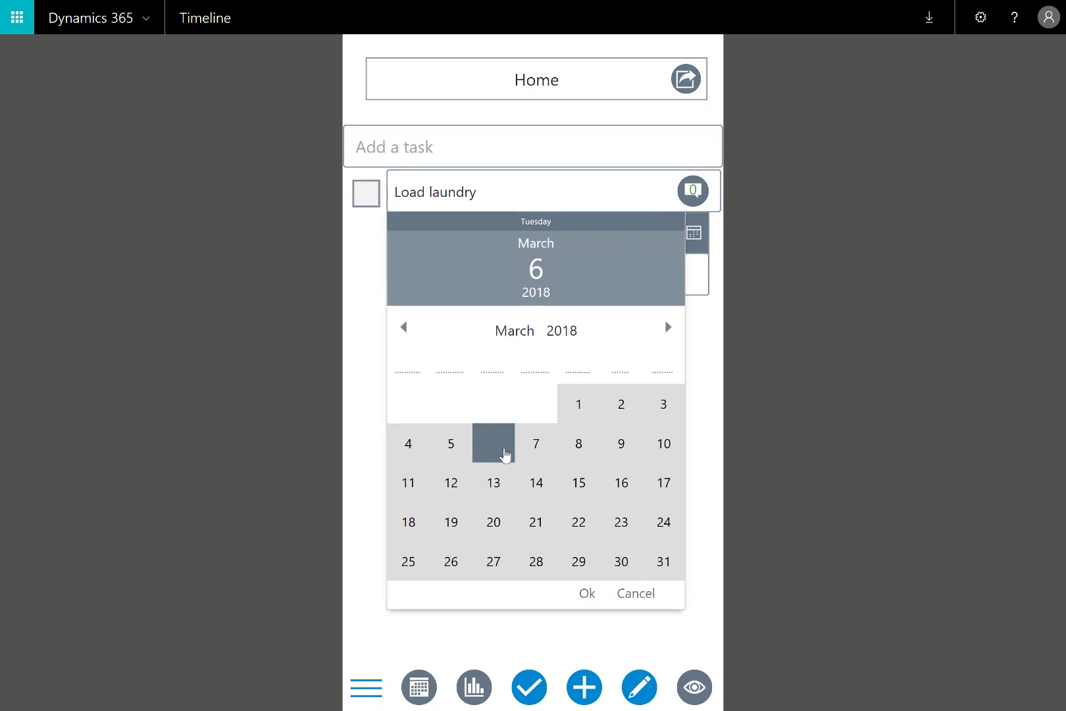
pyautogui.click(589, 594)
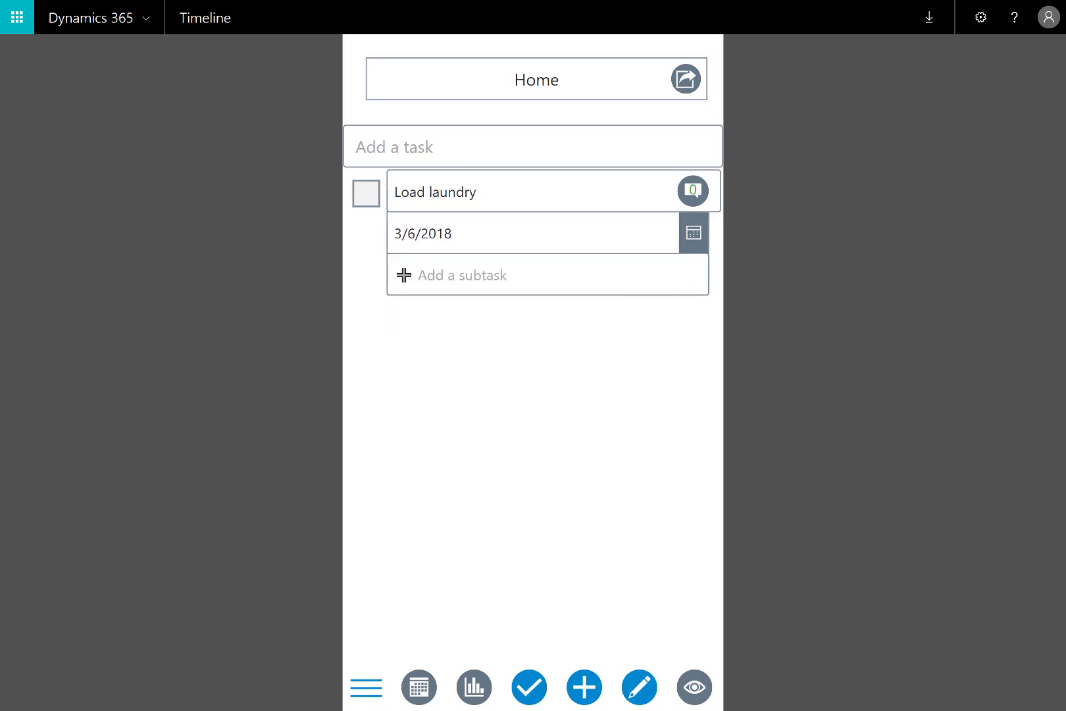
pyautogui.click(656, 292)
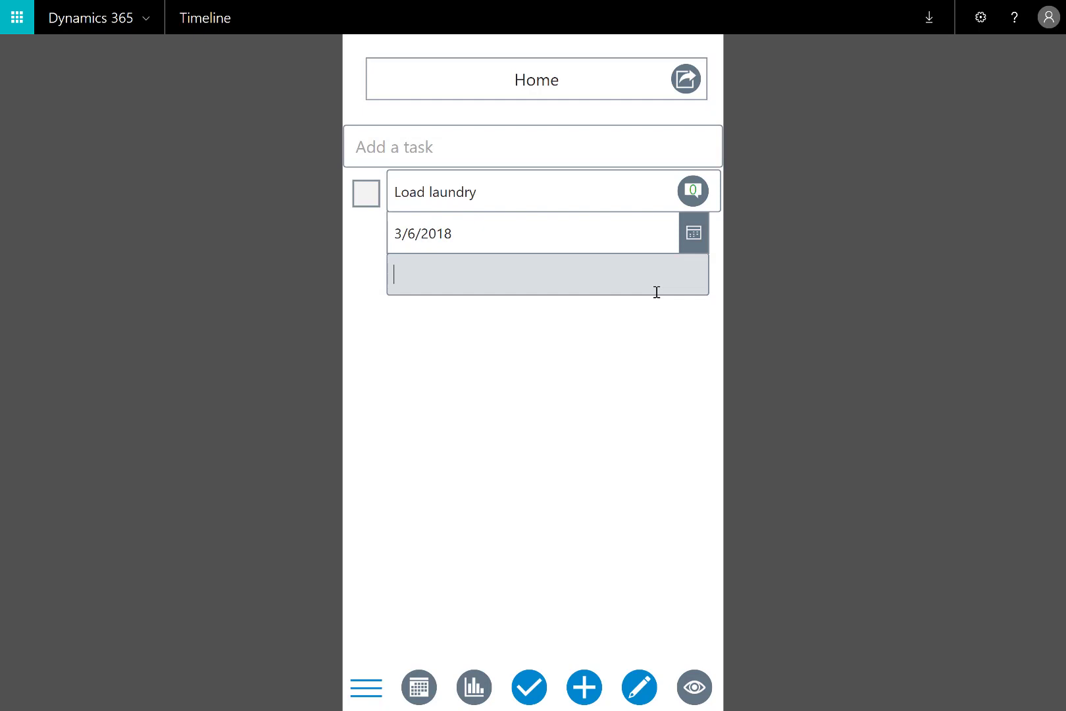
pyautogui.write('Sort')
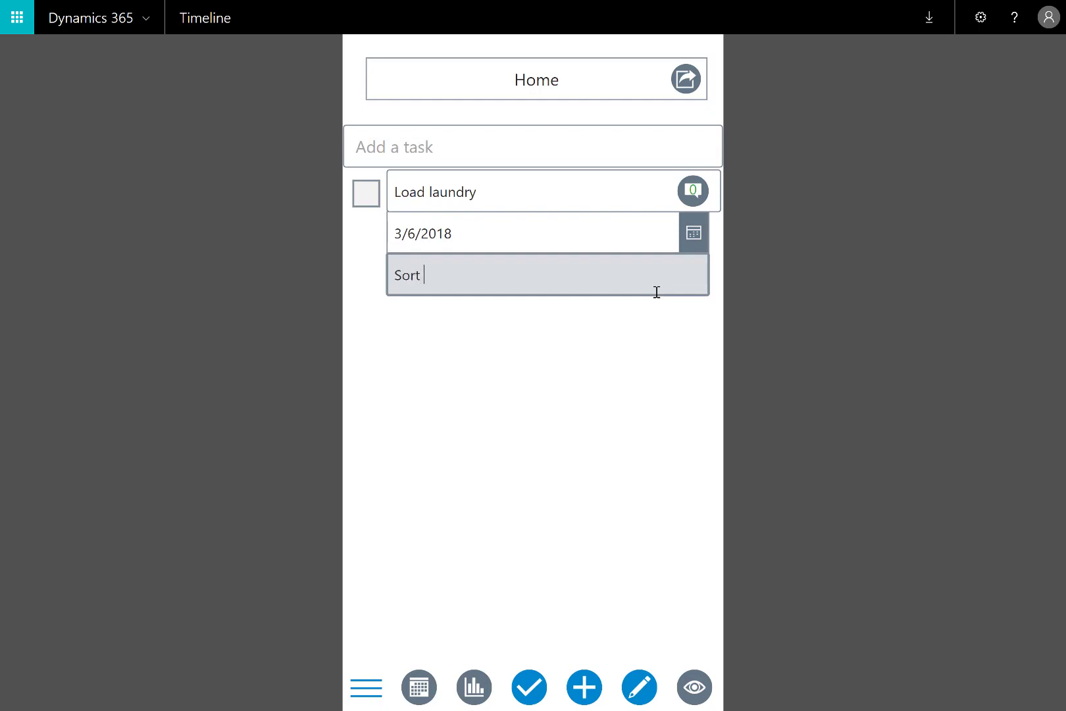
pyautogui.write('lights and darks')
pyautogui.write('clothes')
pyautogui.press('Return')
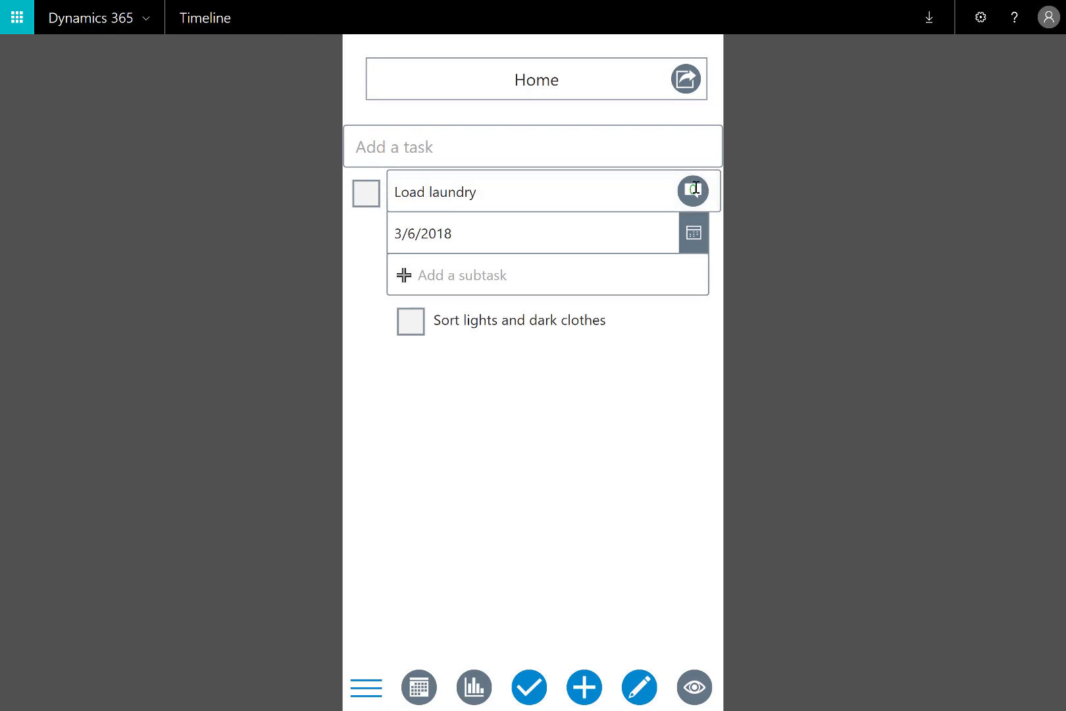
# Step: Post 'Don't lose a sock' with sock and grinning-sweat emojis on Load laundry
pyautogui.click(696, 188)
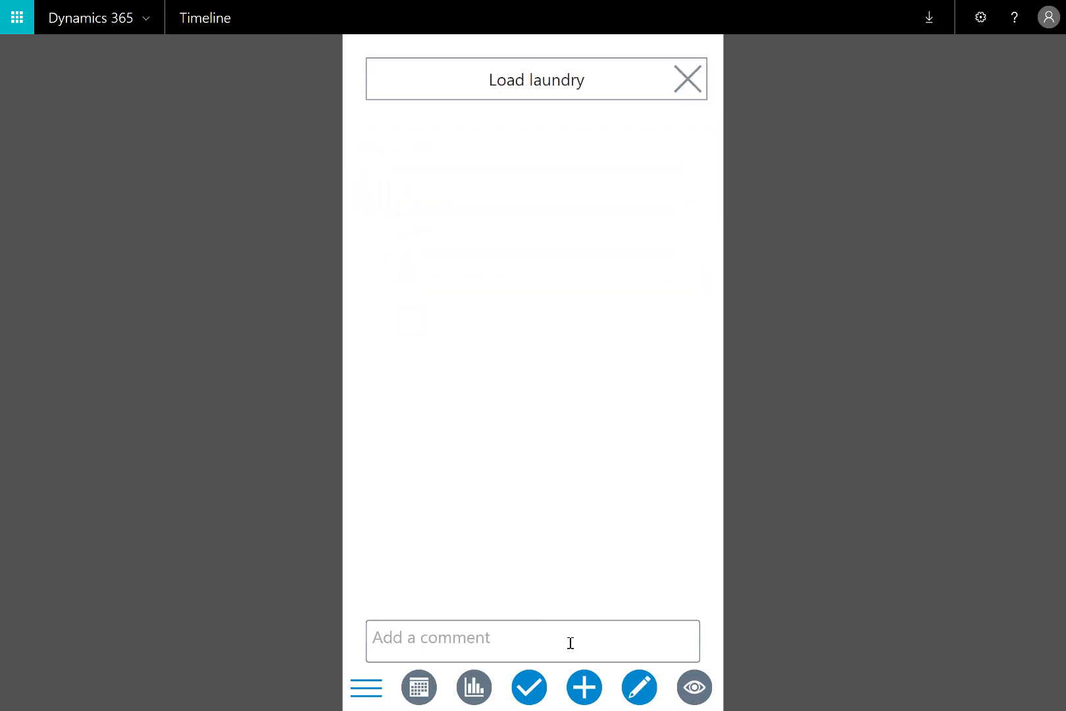
pyautogui.click(570, 641)
pyautogui.write('Don!')
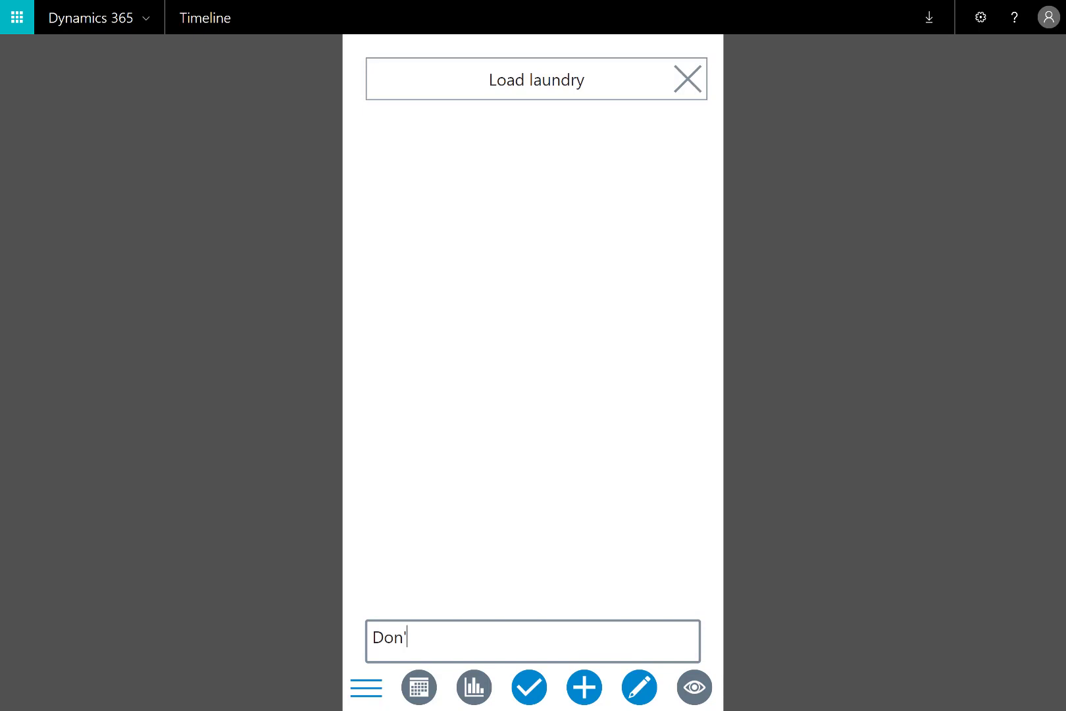
pyautogui.write("'t lose a sock")
pyautogui.press('super+period')
pyautogui.write(' sock')
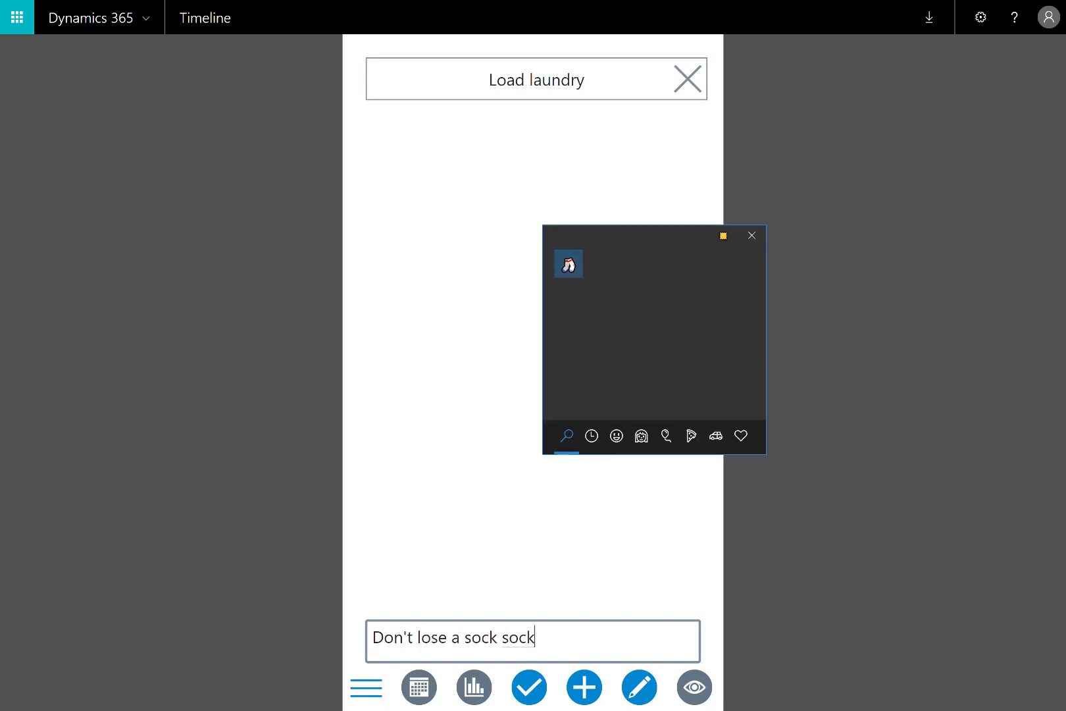
pyautogui.write('🧦')
pyautogui.press('Return')
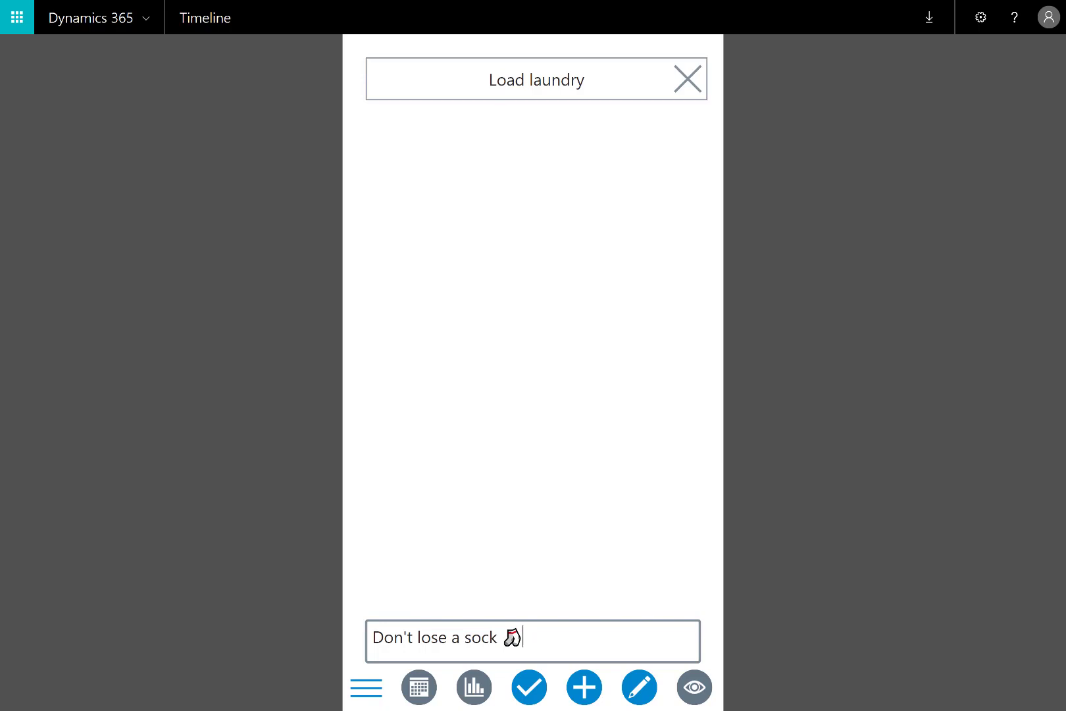
pyautogui.press('super+period')
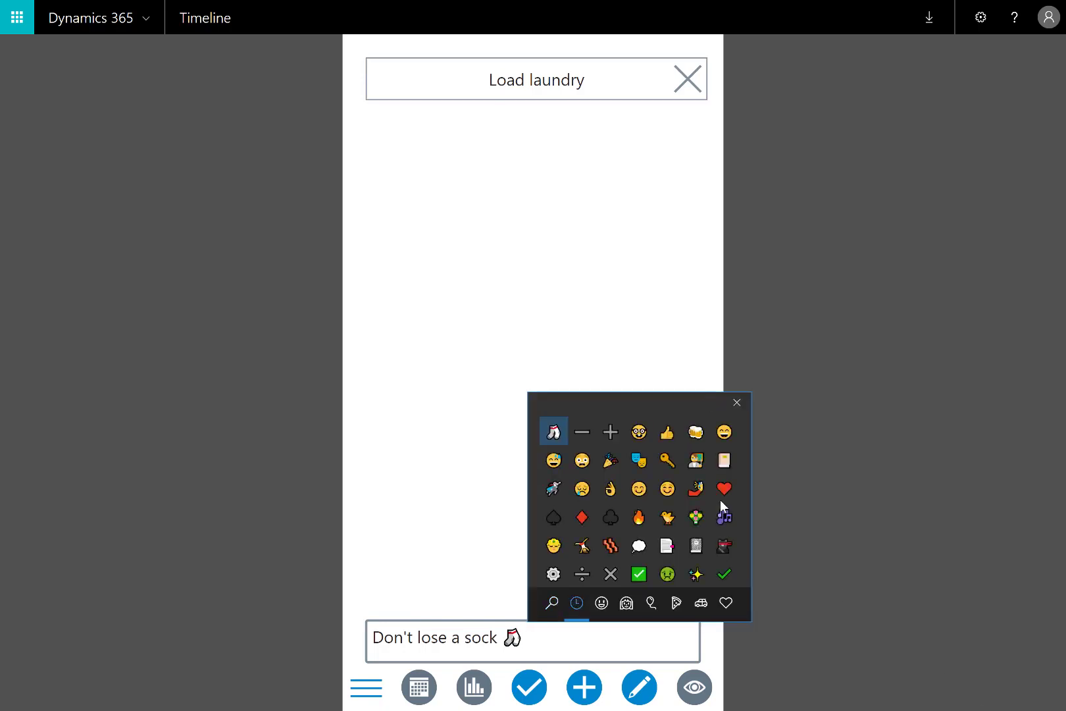
pyautogui.click(580, 460)
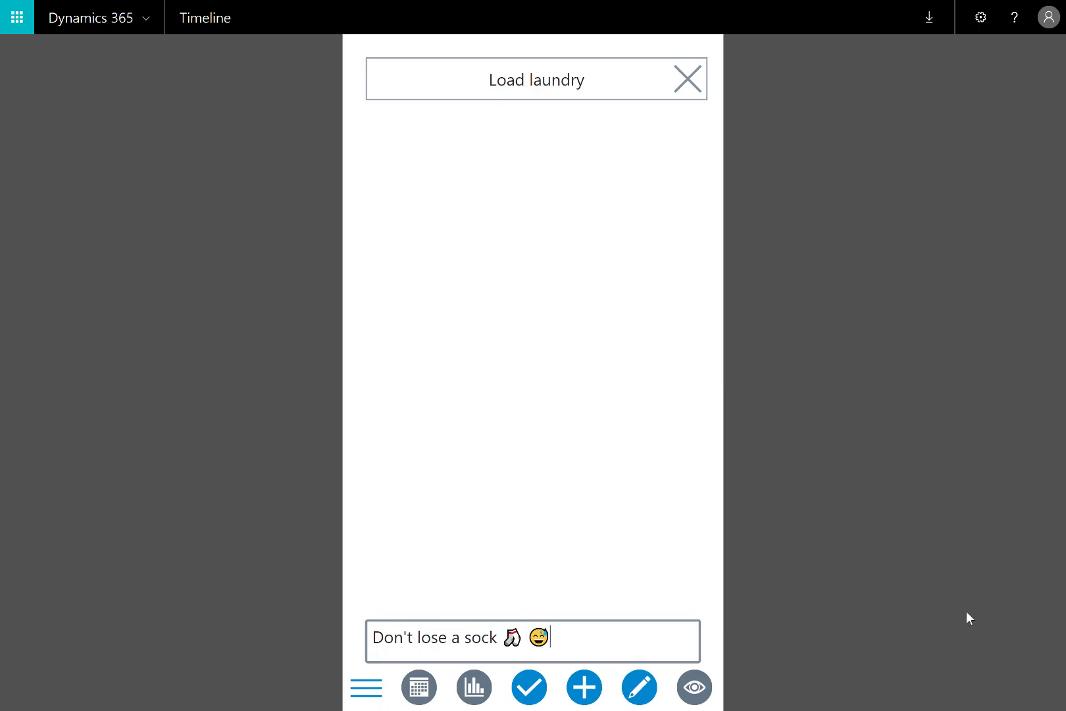
pyautogui.click(939, 617)
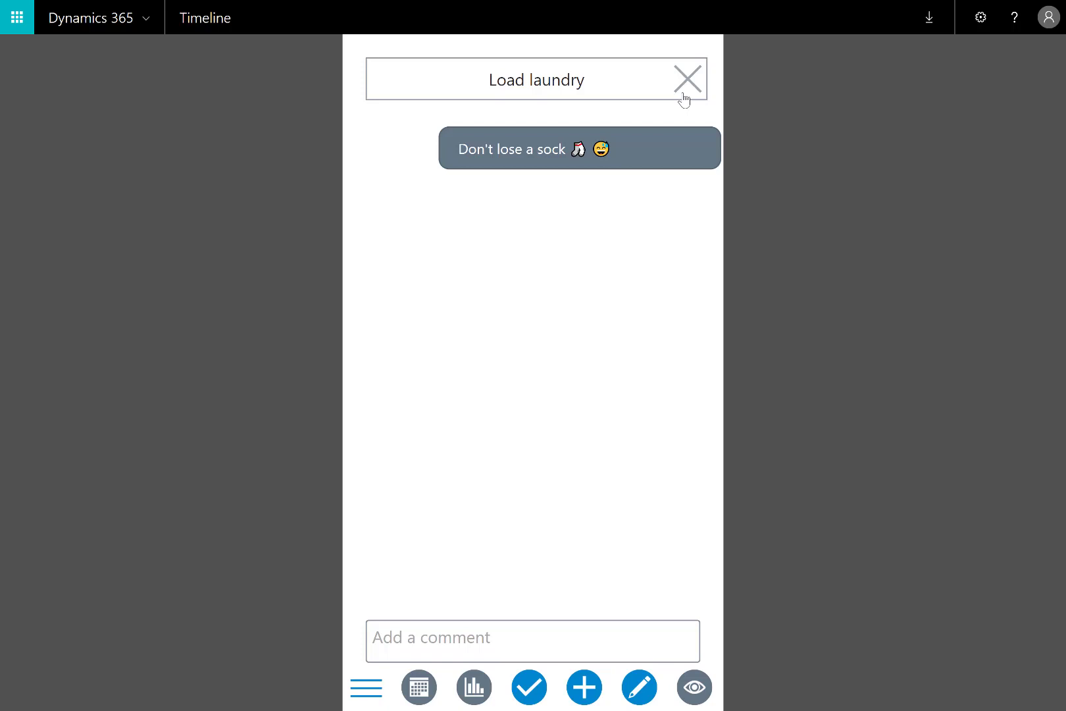
# Step: Leave the comments and open, then dismiss, the Home sharing contact list
pyautogui.click(686, 79)
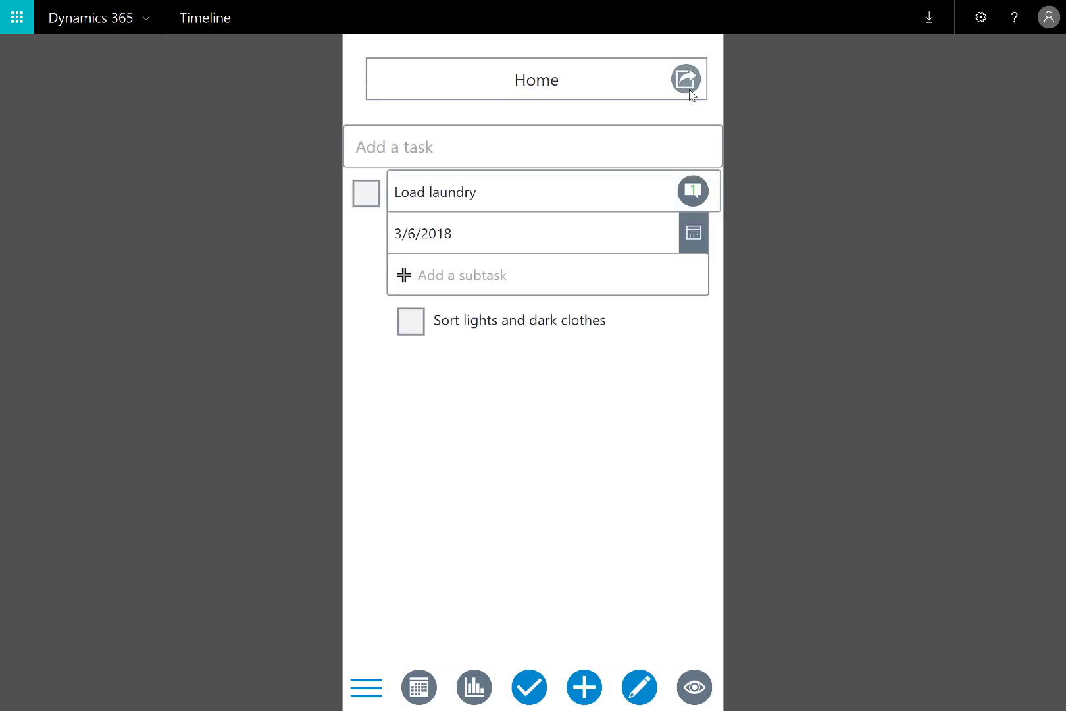
pyautogui.click(688, 88)
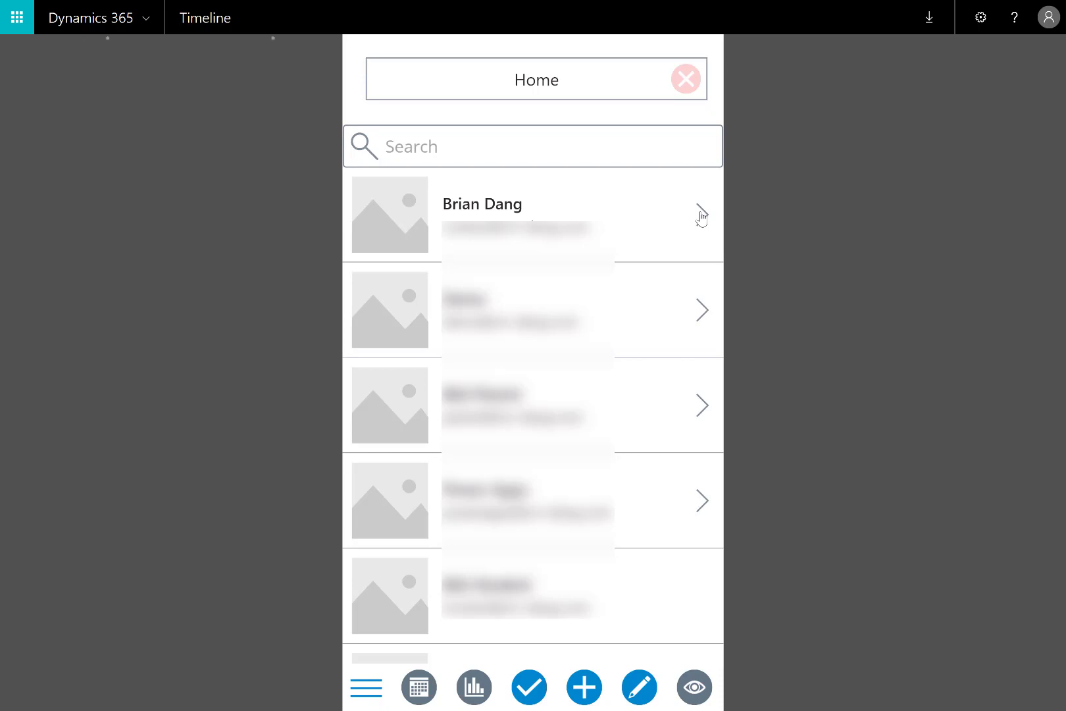
pyautogui.click(640, 210)
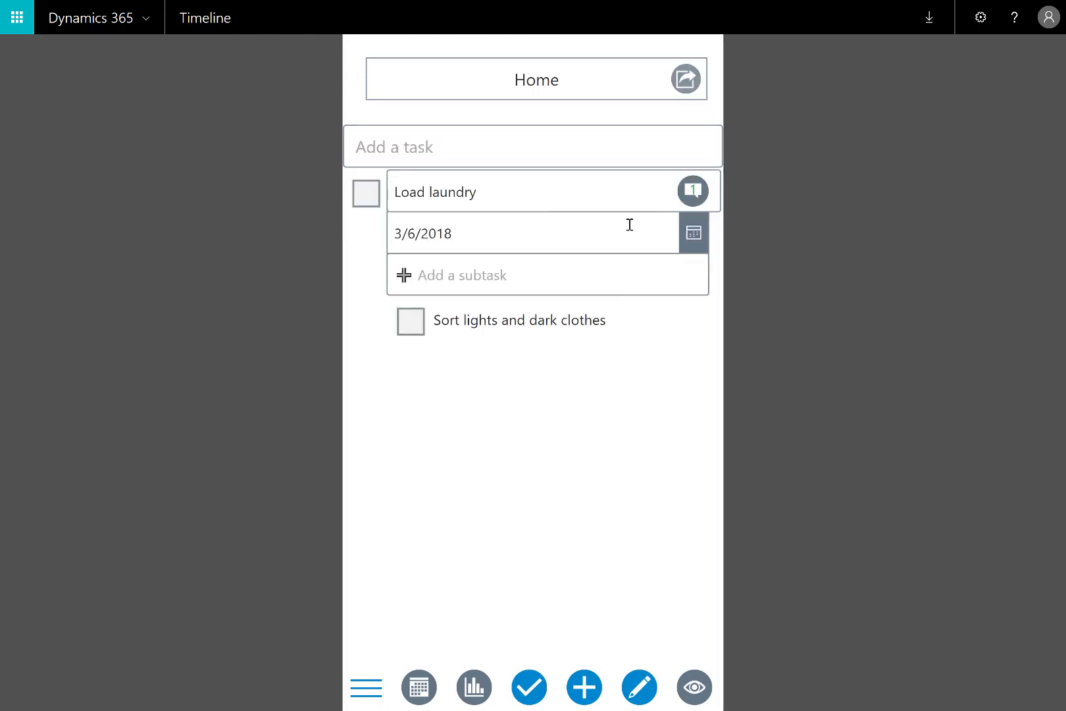
# Step: Complete the subtask and Load laundry, show completed tasks, and reopen Home
pyautogui.click(514, 337)
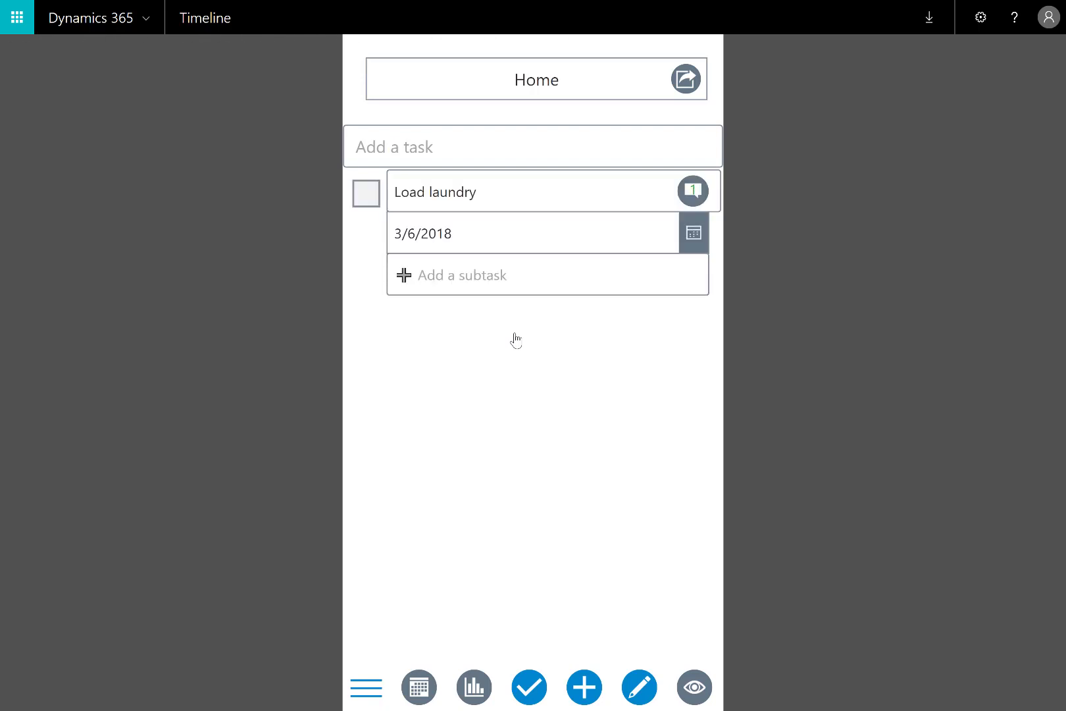
pyautogui.click(367, 198)
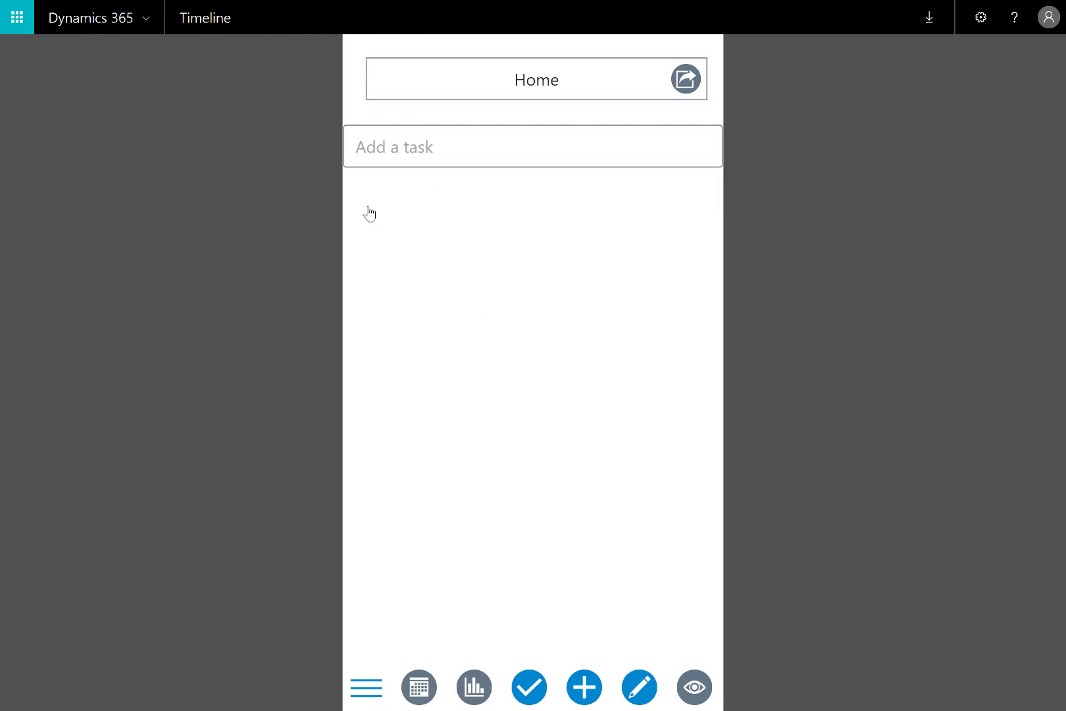
pyautogui.click(694, 686)
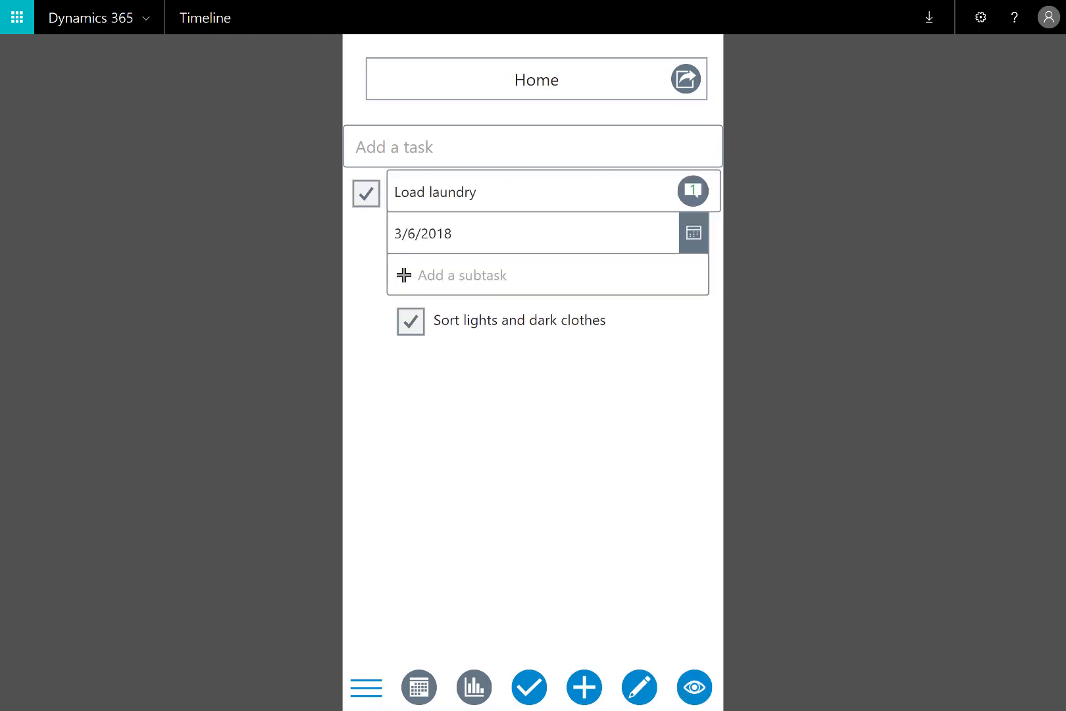
pyautogui.click(474, 687)
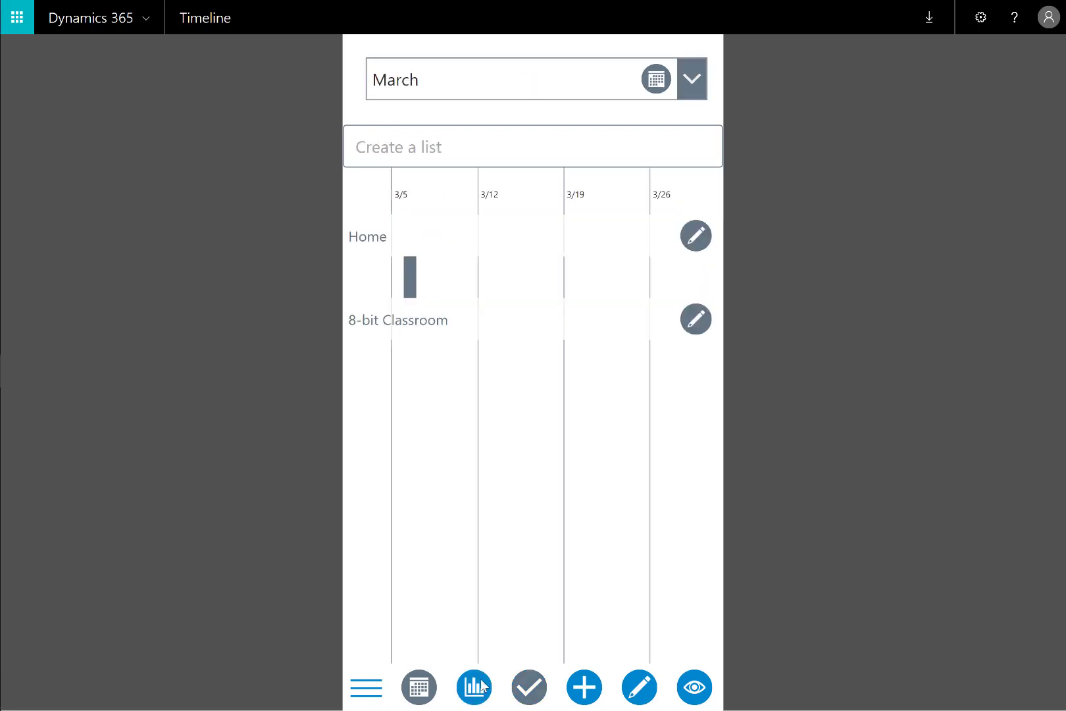
pyautogui.click(593, 245)
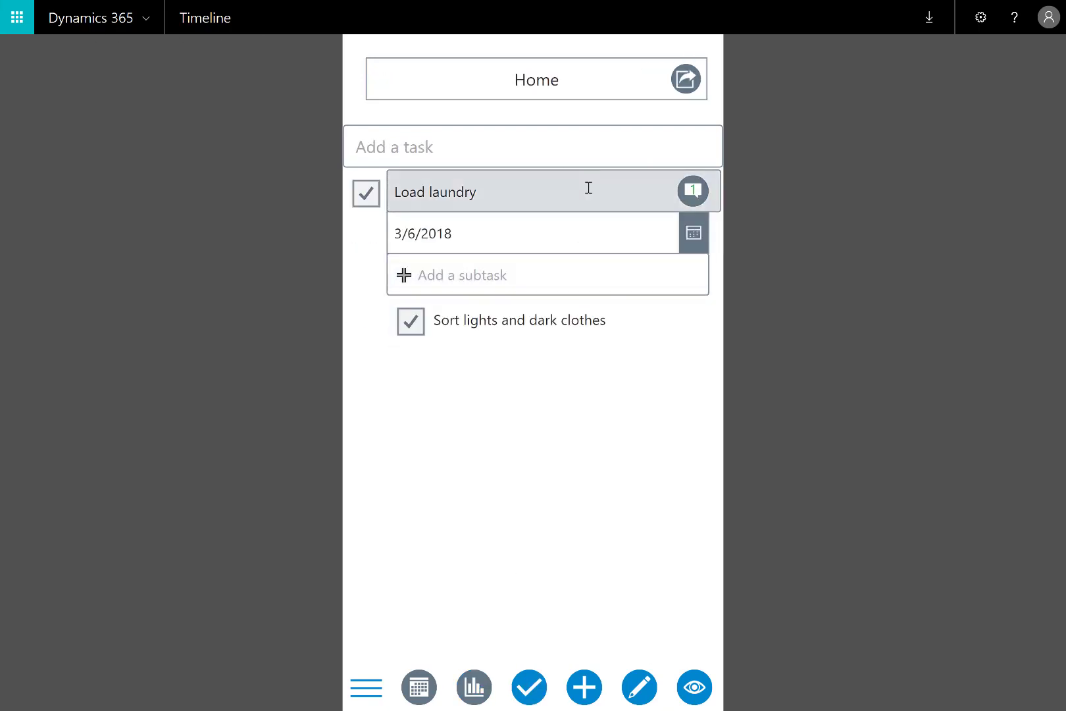
# Step: Add 'Fold clothes' to Home with a due date of Wednesday, March 7, 2018
pyautogui.click(608, 149)
pyautogui.write('Fold c')
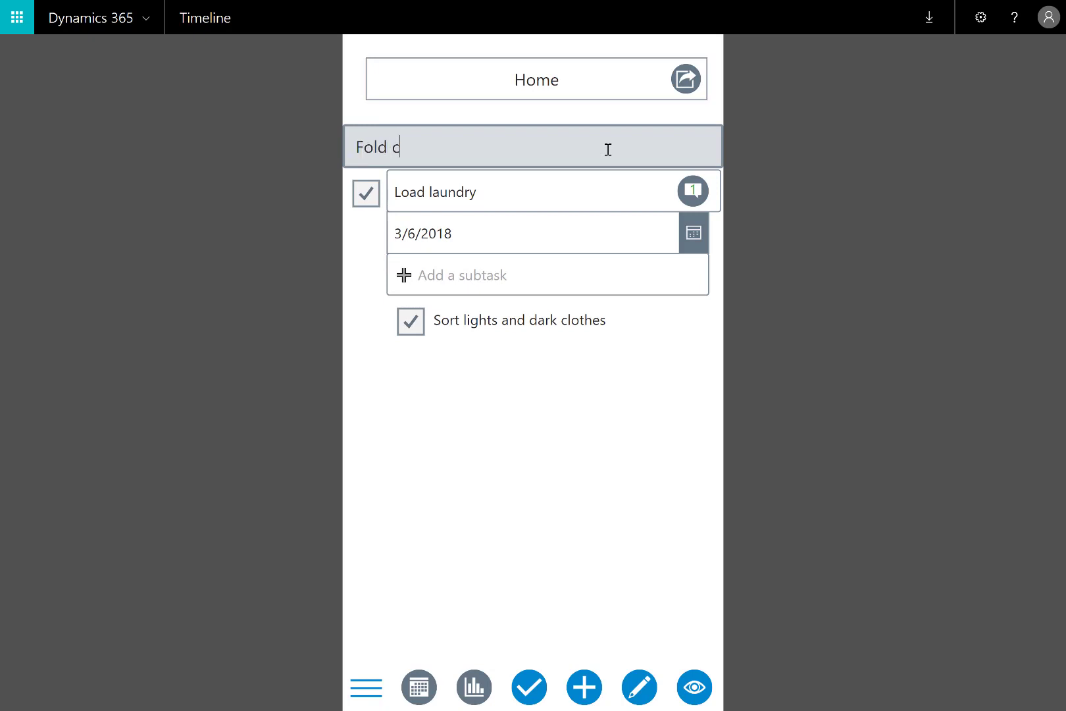
pyautogui.write('lothes')
pyautogui.press('Return')
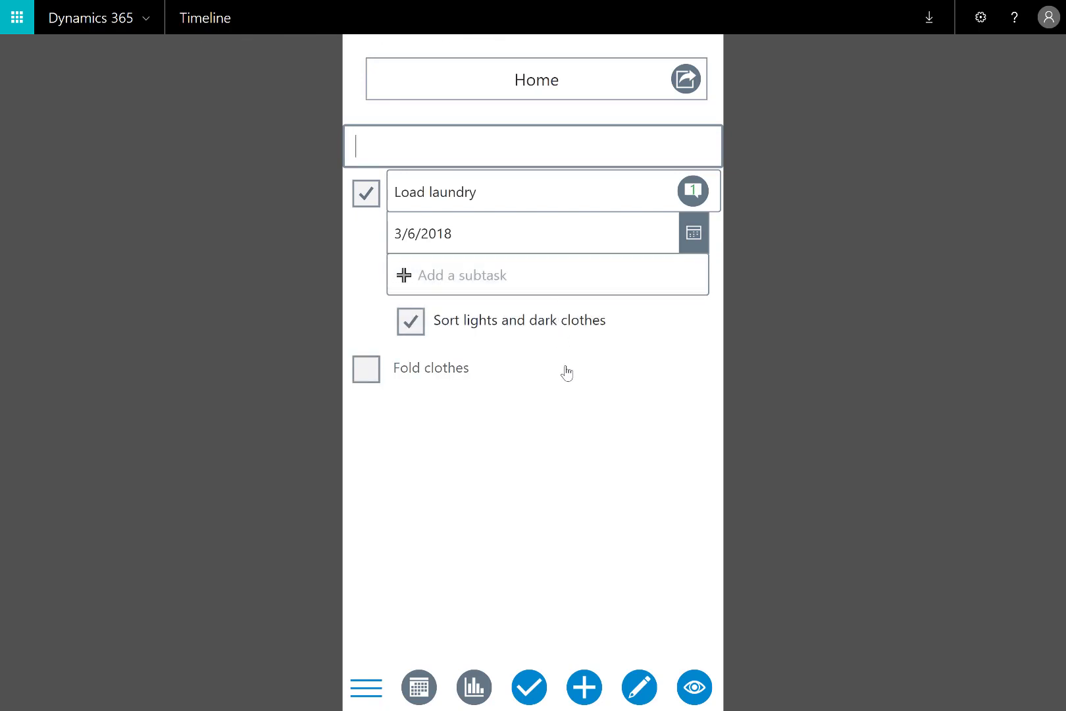
pyautogui.click(567, 369)
pyautogui.click(614, 278)
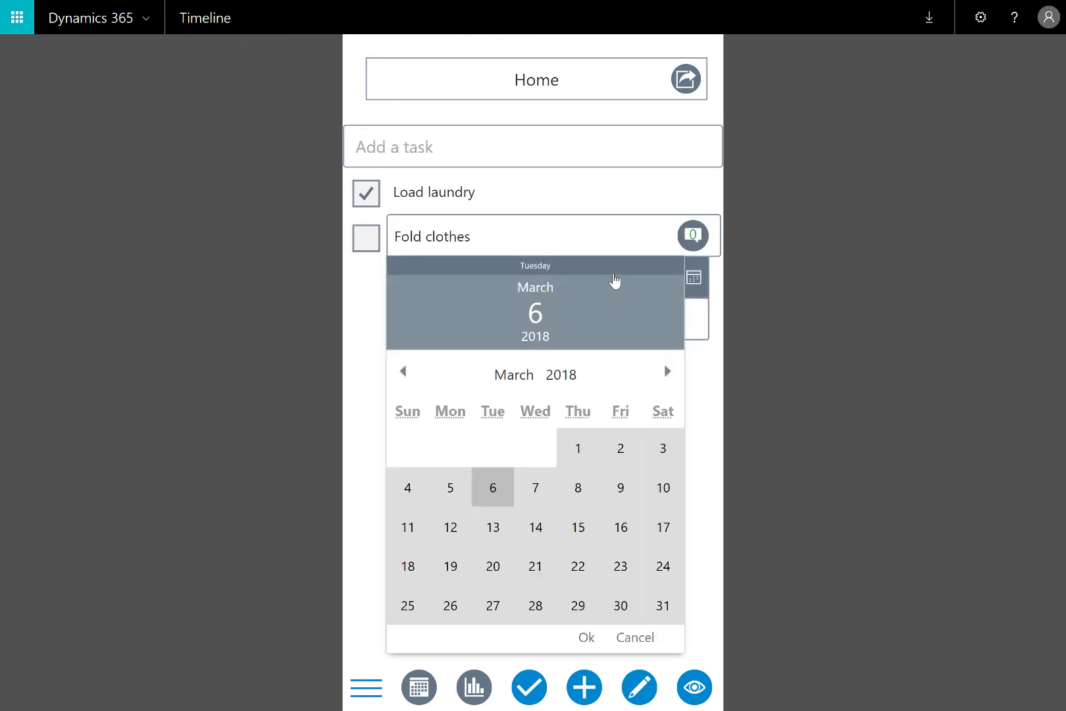
pyautogui.click(537, 491)
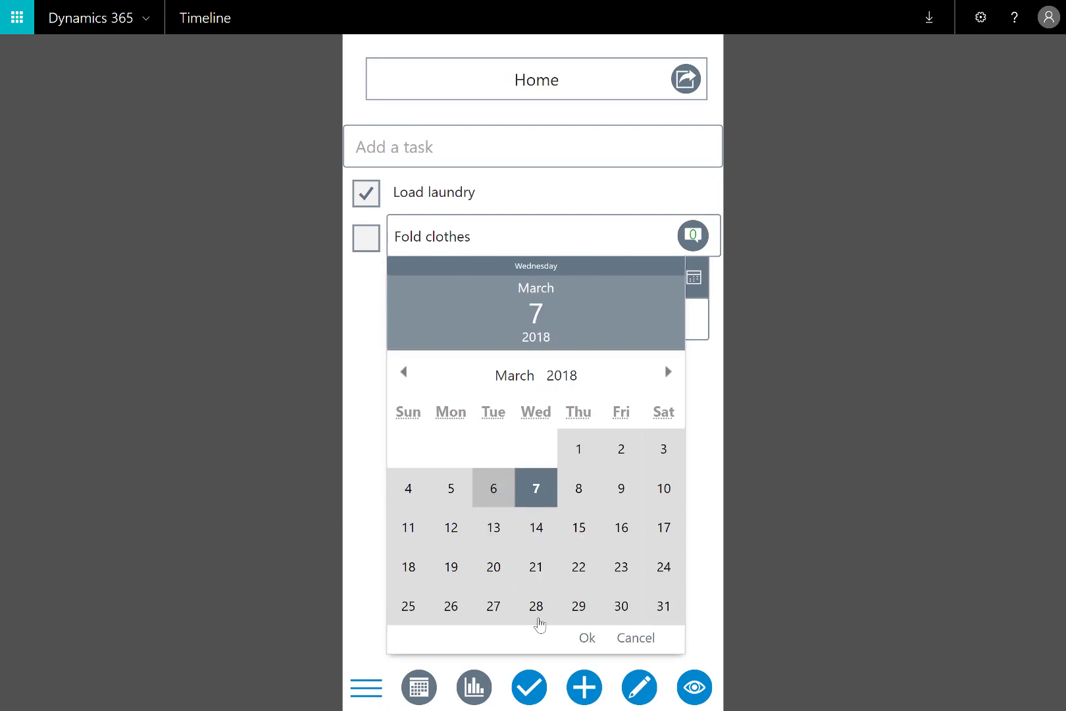
pyautogui.click(598, 635)
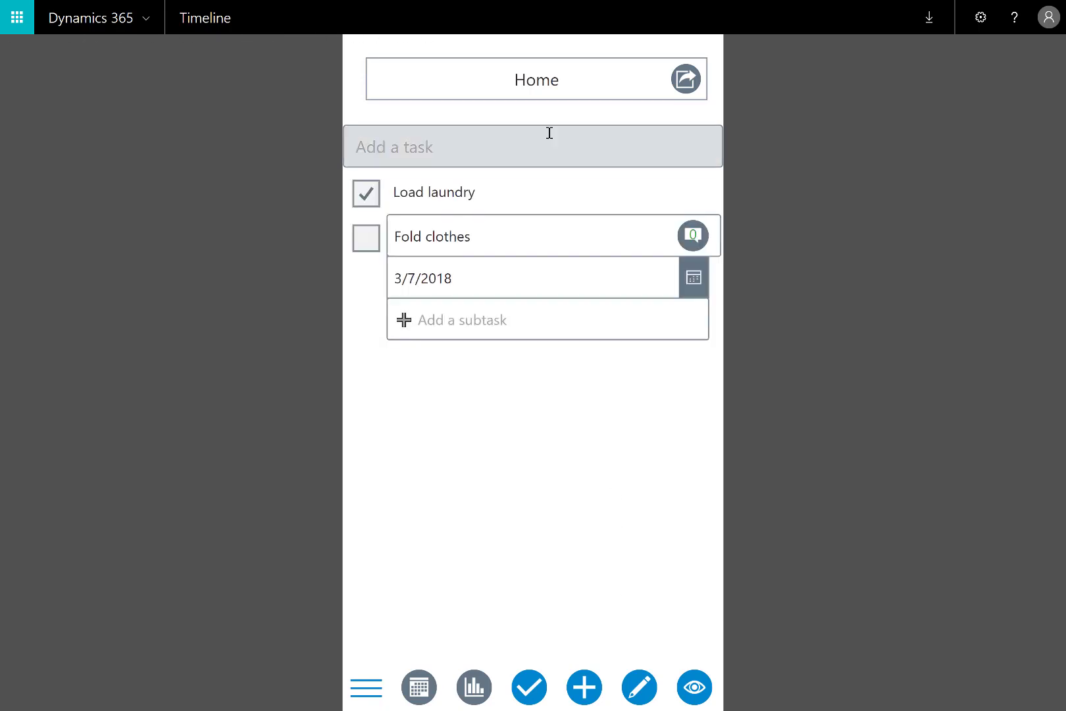
# Step: Add 'Send in dry-cleaning' to Home with a due date of Monday, March 12, 2018
pyautogui.click(549, 133)
pyautogui.write('Send in dry-')
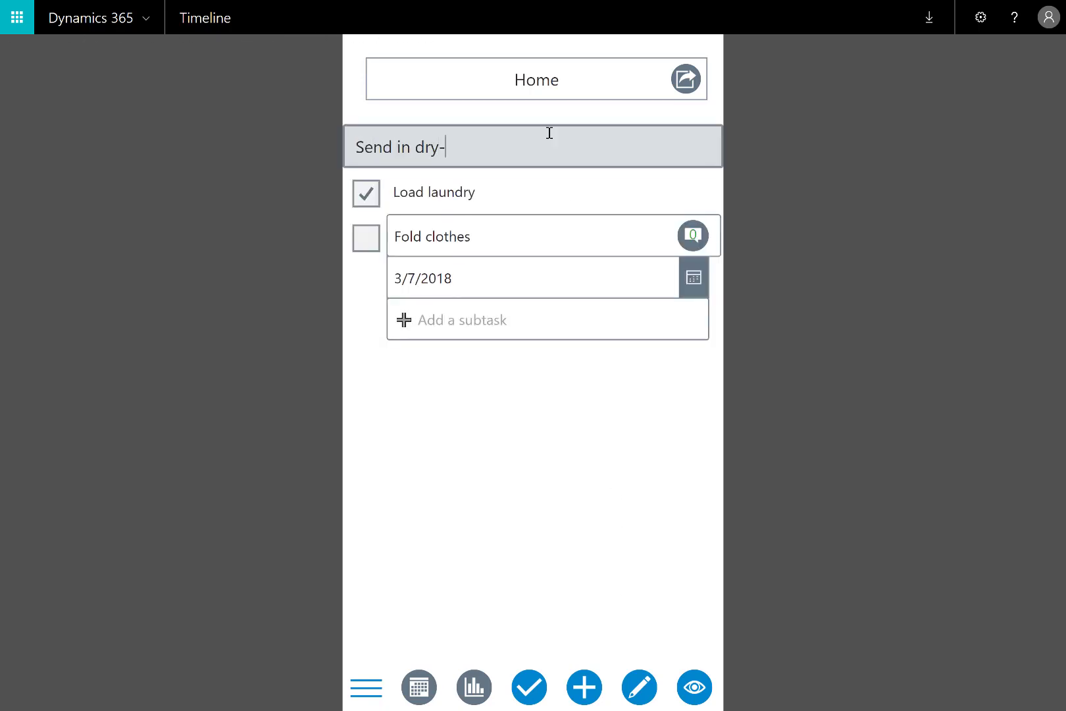
pyautogui.write('cleaning')
pyautogui.press('Return')
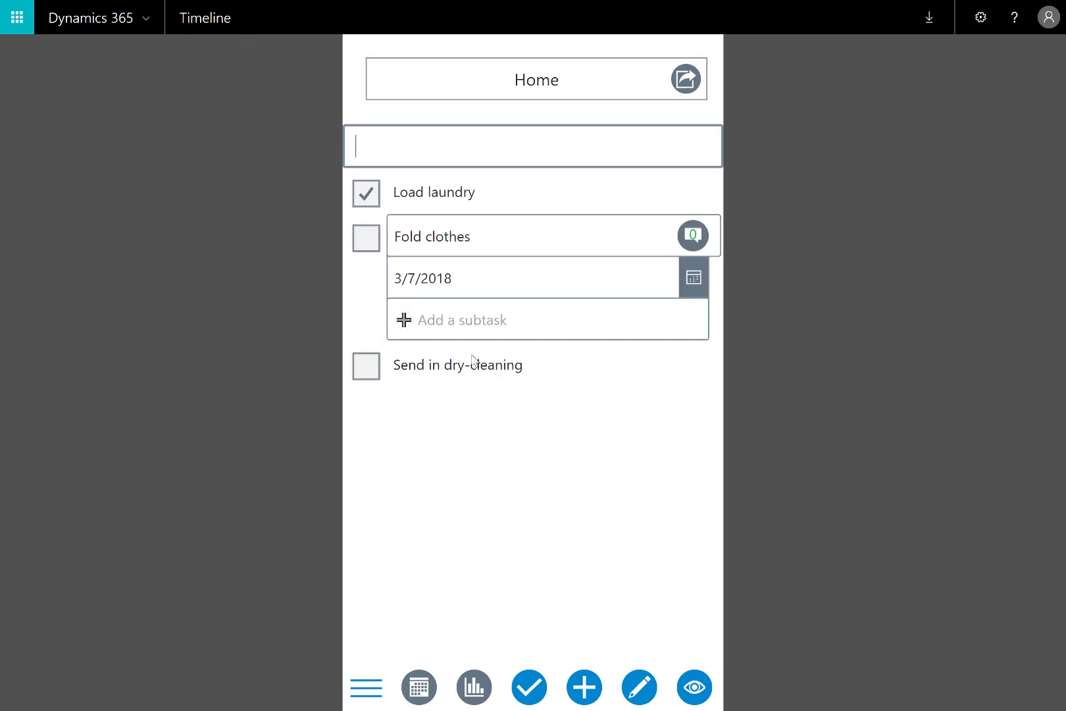
pyautogui.click(469, 371)
pyautogui.click(530, 334)
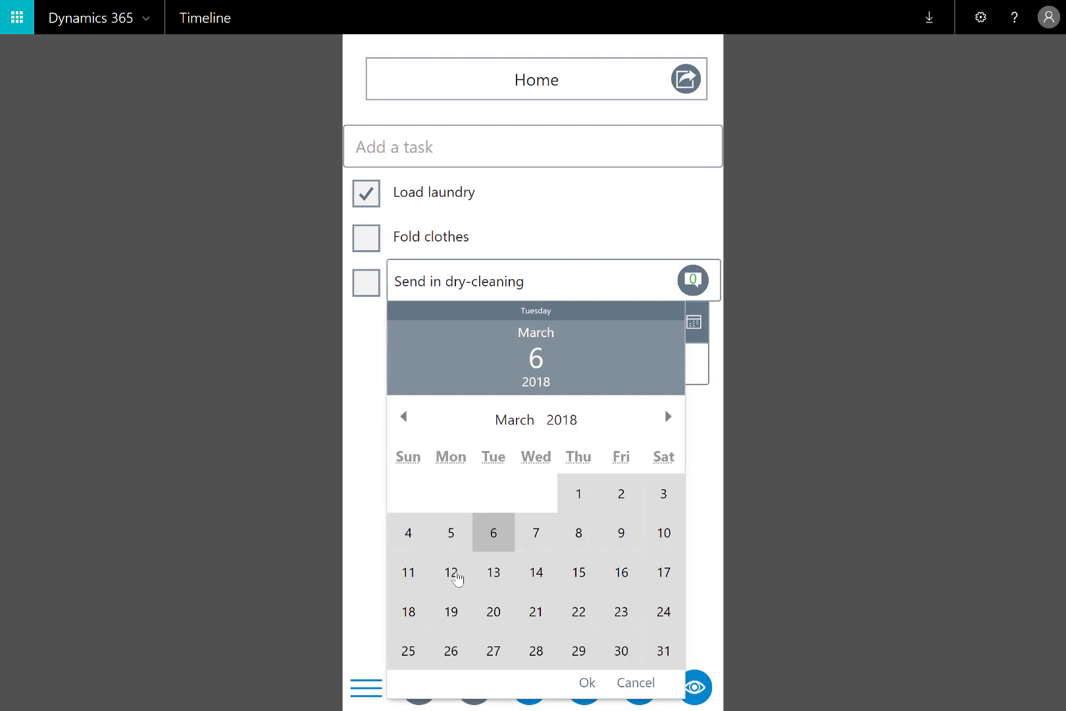
pyautogui.click(457, 573)
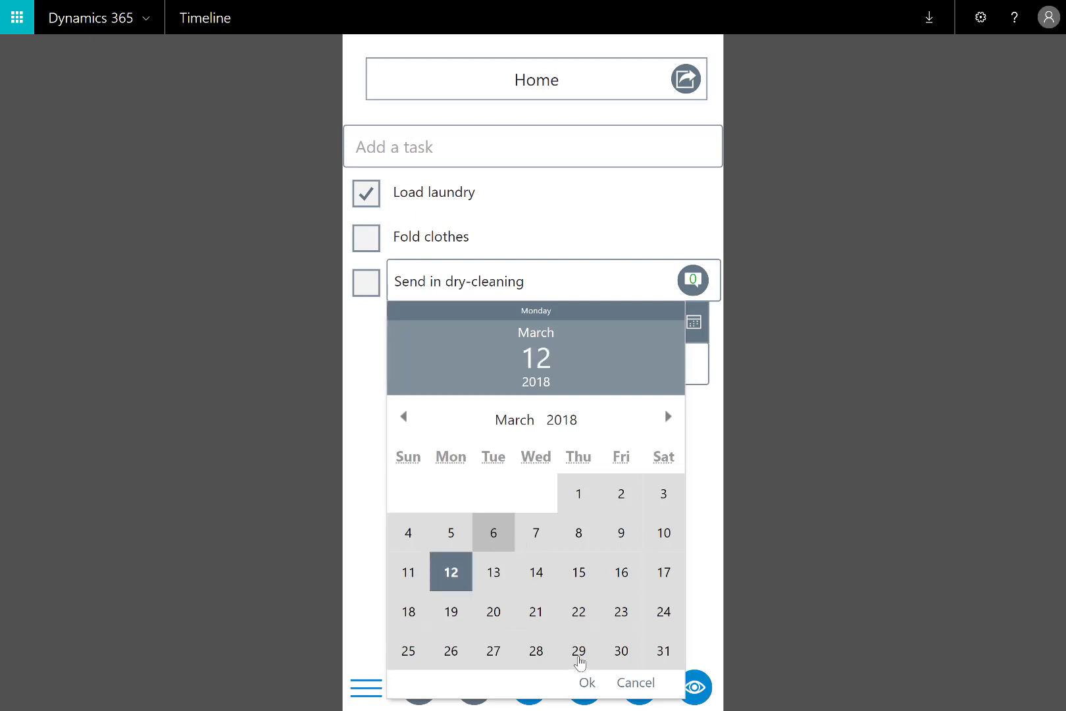
pyautogui.click(584, 682)
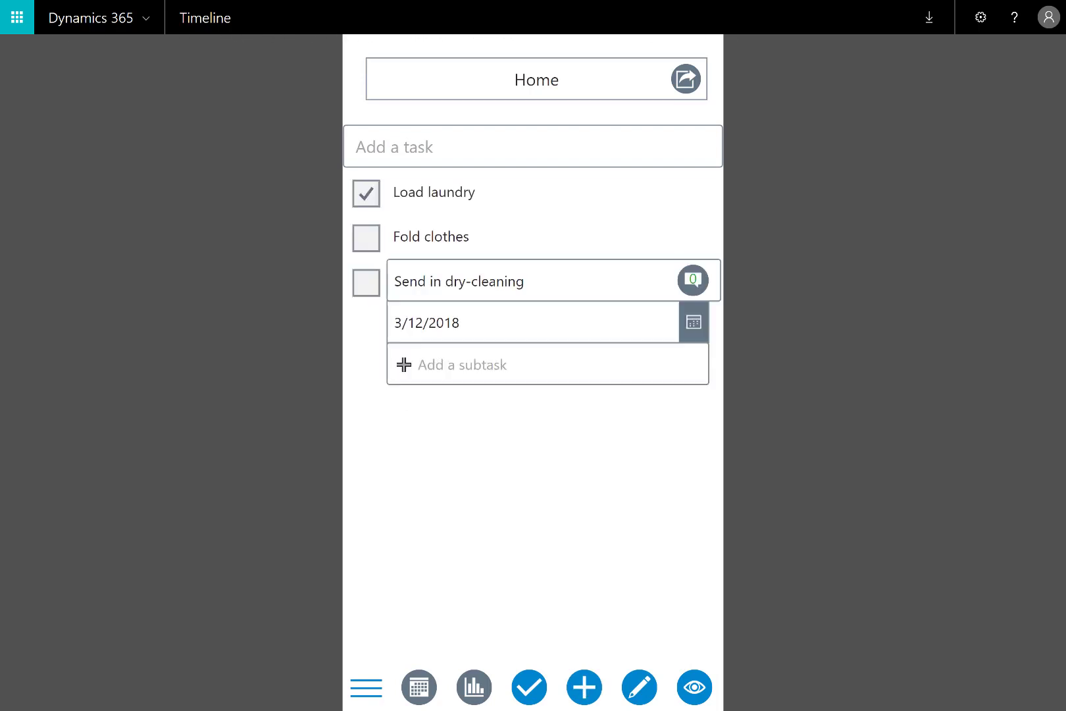
# Step: View Home's timeline bar, then the March calendar showing one task daily 3/6–3/12
pyautogui.click(462, 688)
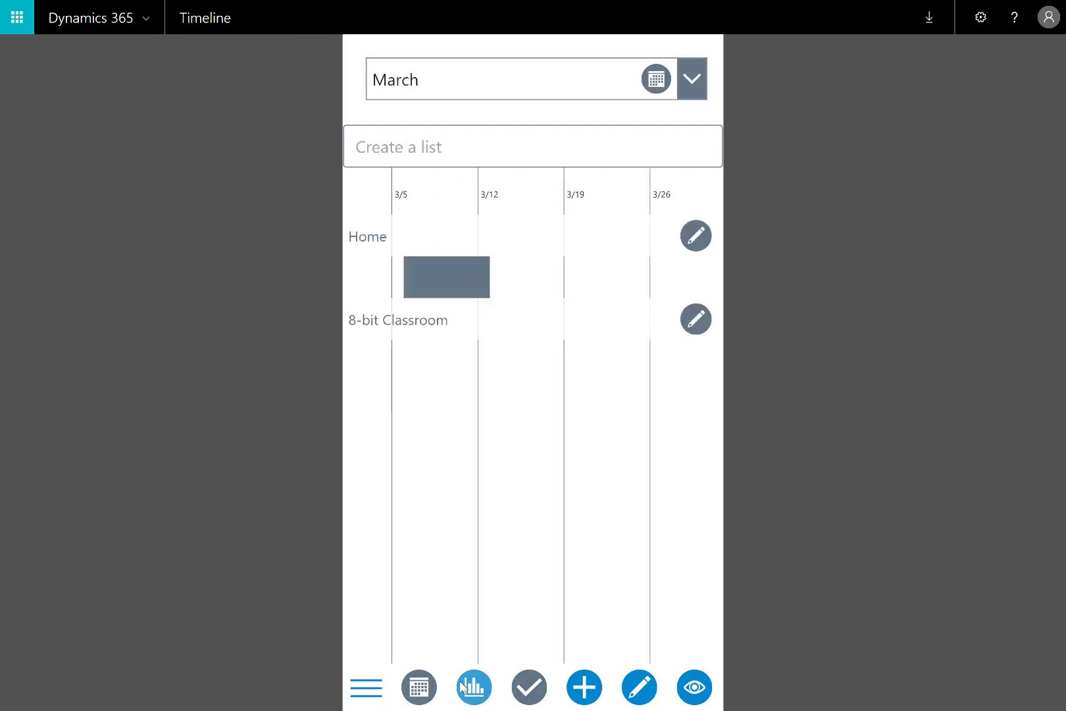
pyautogui.moveTo(446, 276)
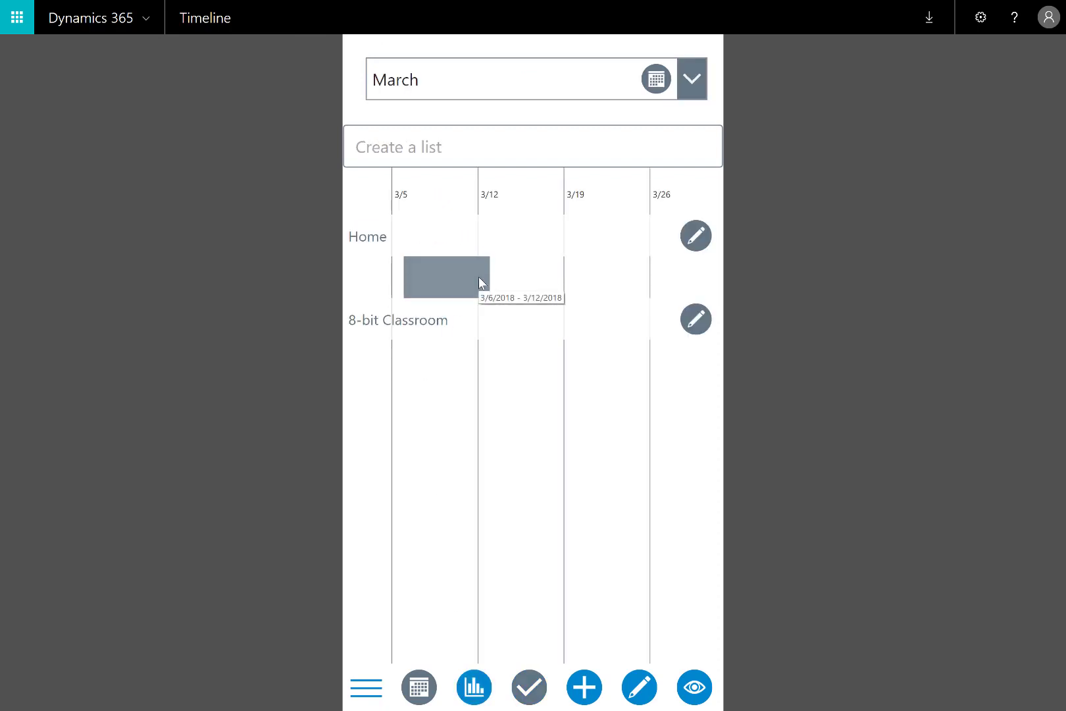
pyautogui.click(421, 687)
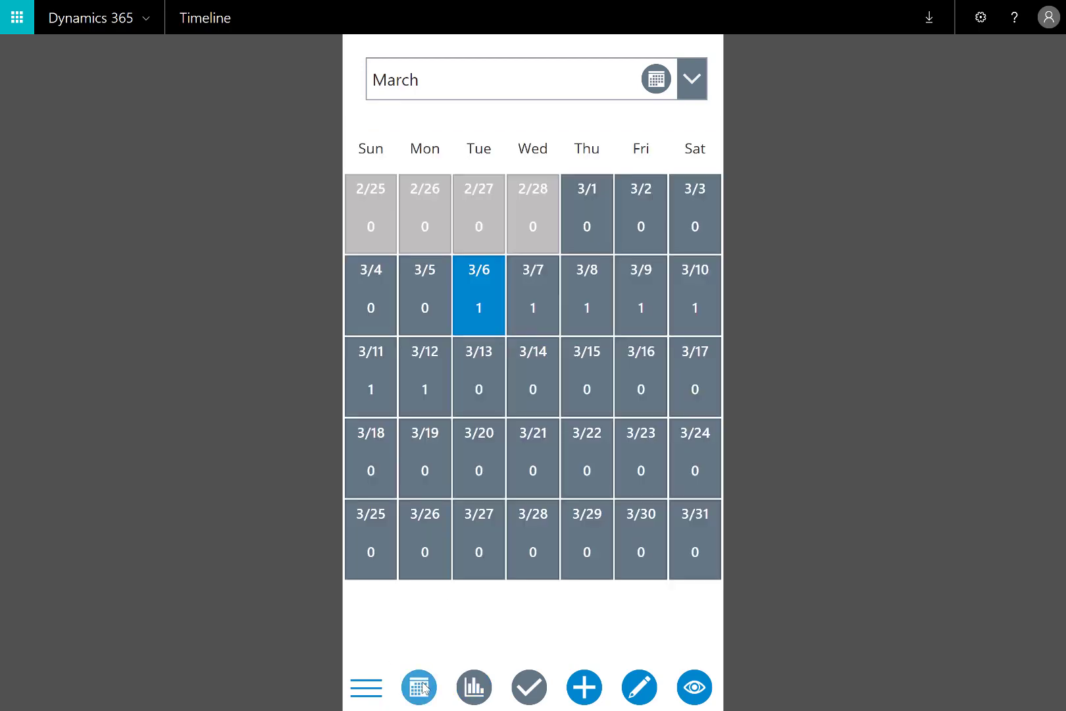